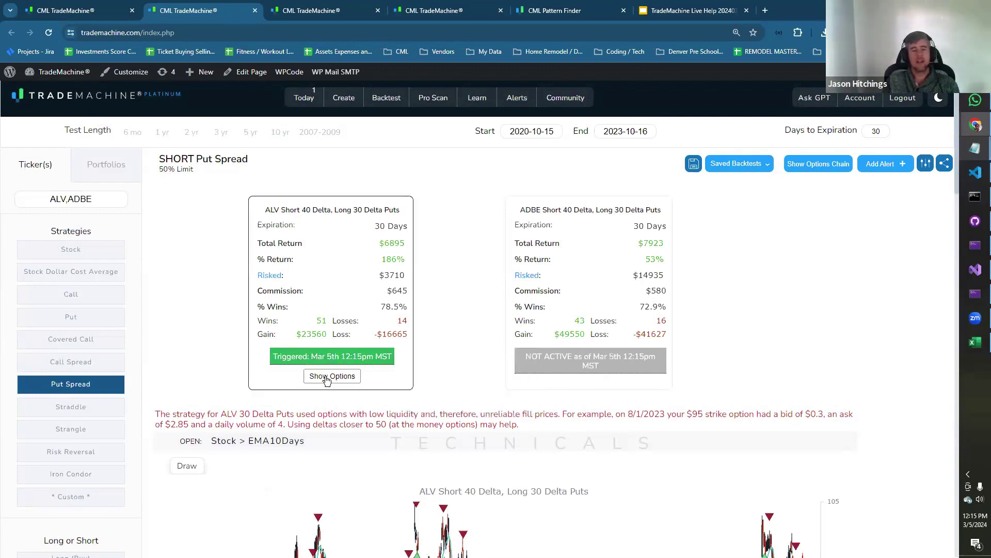
- Reveal the ALV trade's option legs and accept the disclaimer
{"action": "left_click", "coordinate": [332, 377]}
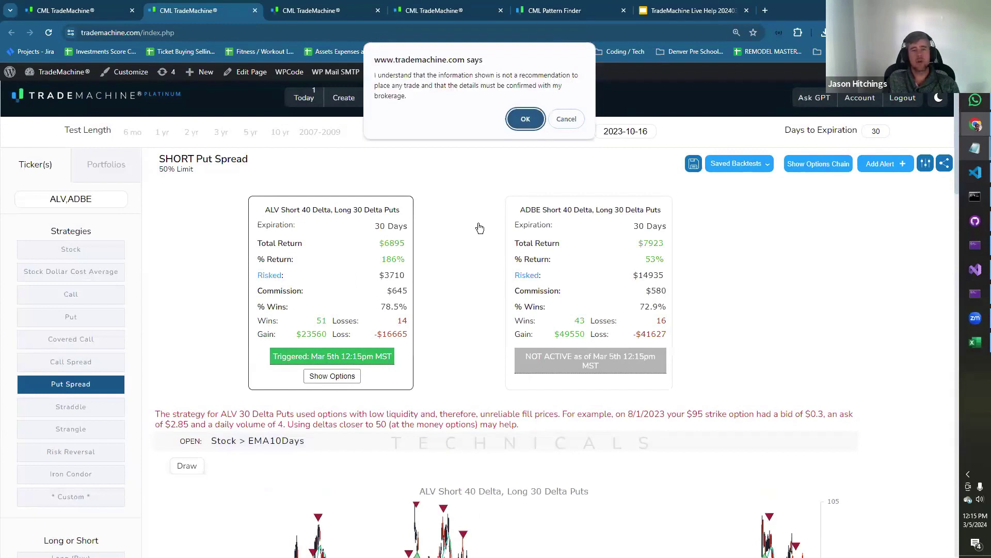
{"action": "left_click", "coordinate": [524, 122]}
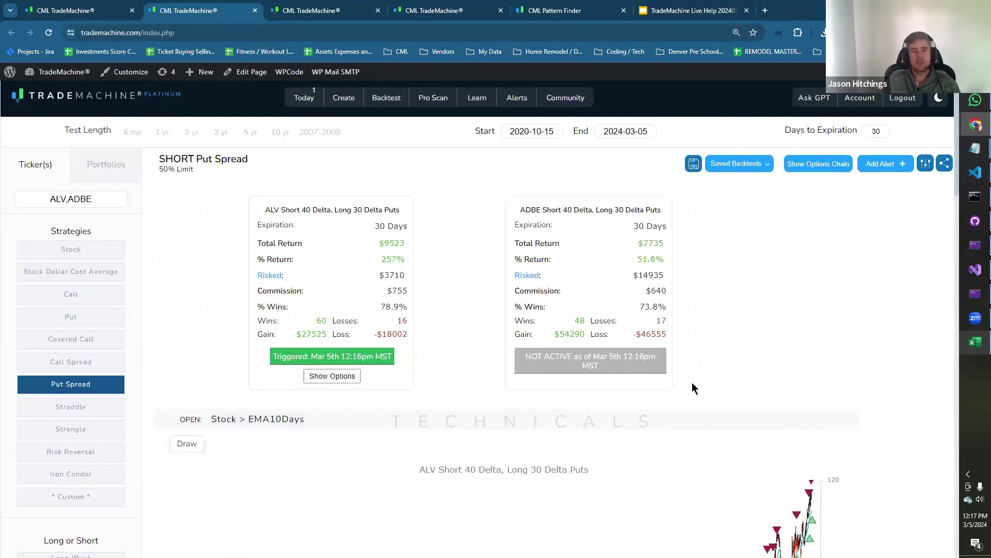
- Set Days to Expiration to 180 and rerun the ALV and ADBE backtest
{"action": "double_click", "coordinate": [870, 131]}
{"action": "type", "text": "180"}
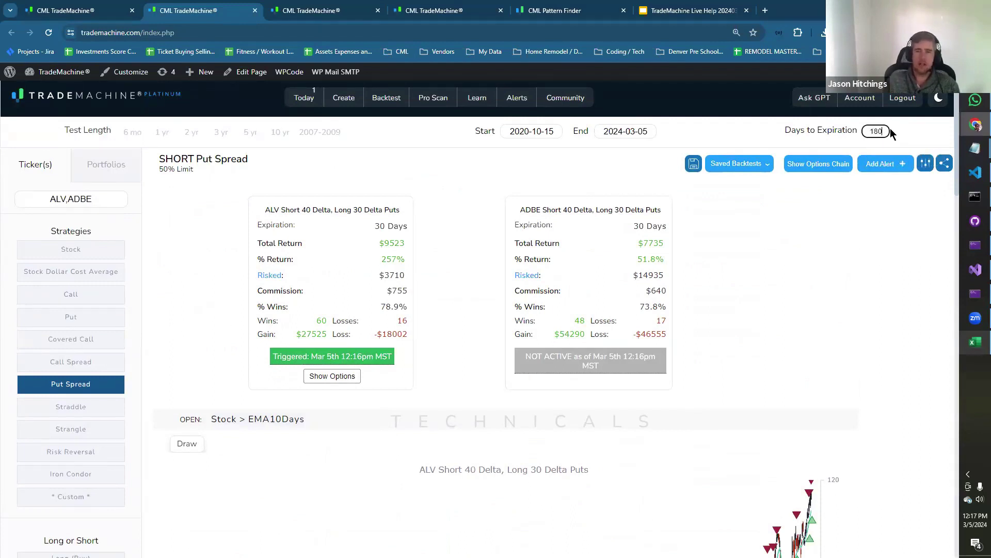
{"action": "key", "text": "Return"}
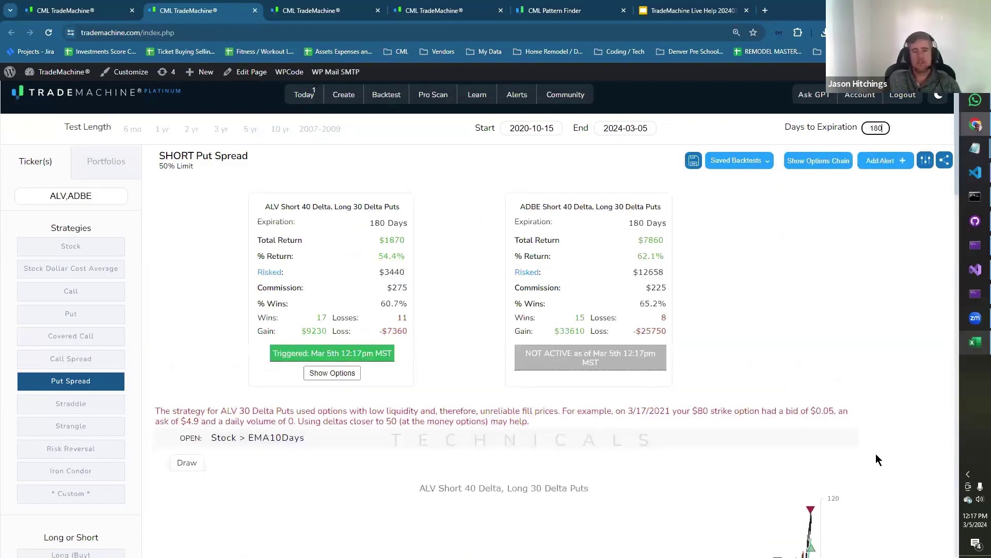
{"action": "scroll", "coordinate": [818, 451], "scroll_direction": "down", "scroll_amount": 2}
{"action": "scroll", "coordinate": [565, 448], "scroll_direction": "up", "scroll_amount": 2}
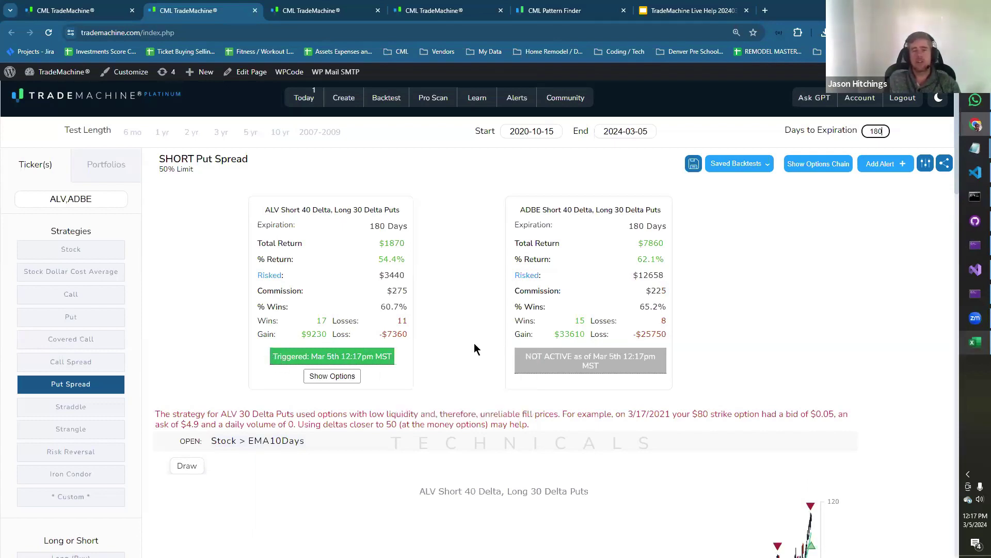
{"action": "scroll", "coordinate": [474, 343], "scroll_direction": "down", "scroll_amount": 5}
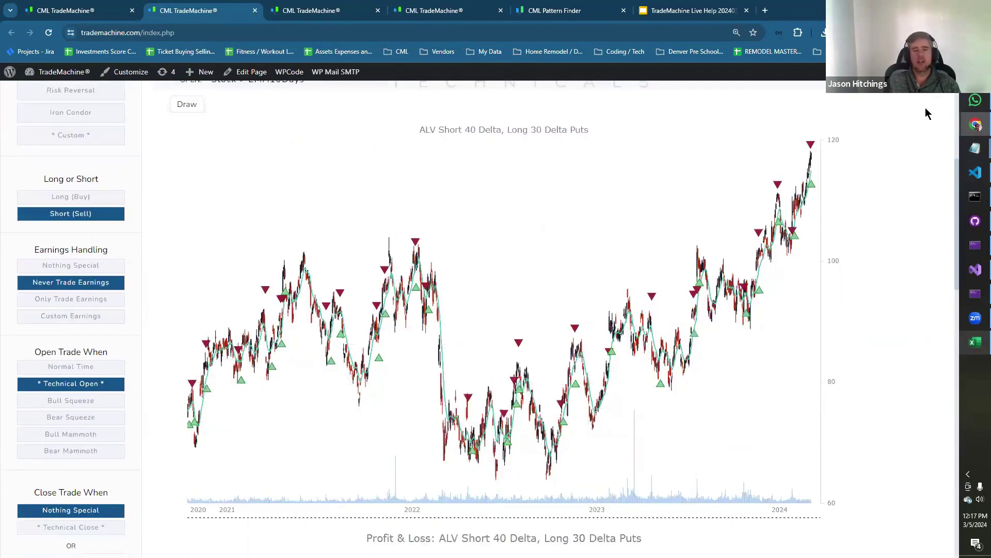
{"action": "scroll", "coordinate": [875, 336], "scroll_direction": "up", "scroll_amount": 3}
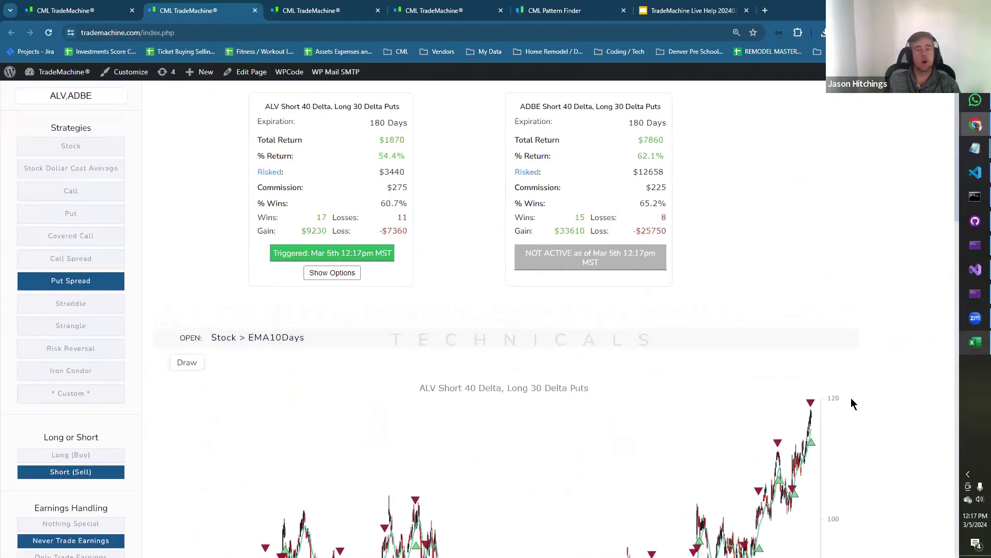
{"action": "scroll", "coordinate": [852, 403], "scroll_direction": "up", "scroll_amount": 1}
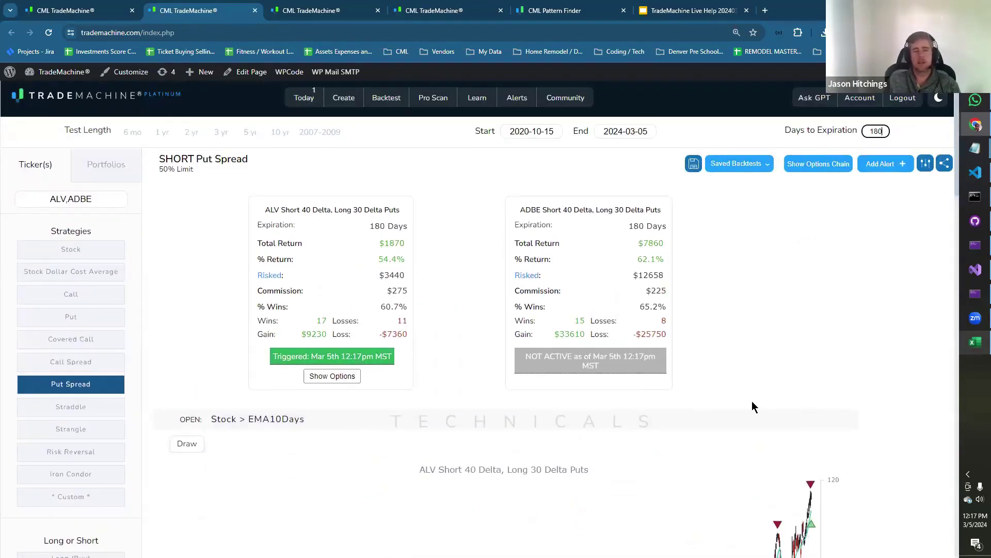